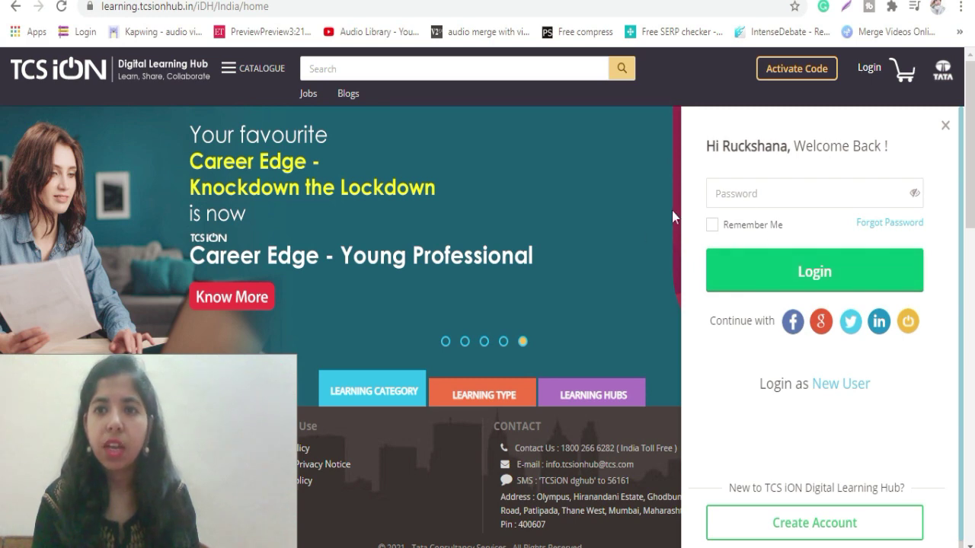
Log in to the learner account and go to the Edit Profile page
{"action": "left_click", "coordinate": [628, 239]}
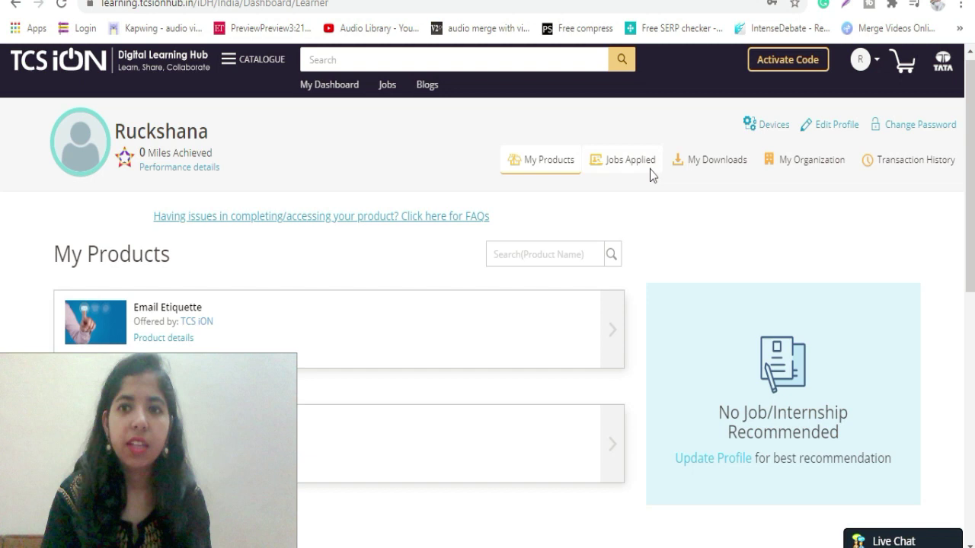
{"action": "left_click", "coordinate": [824, 127]}
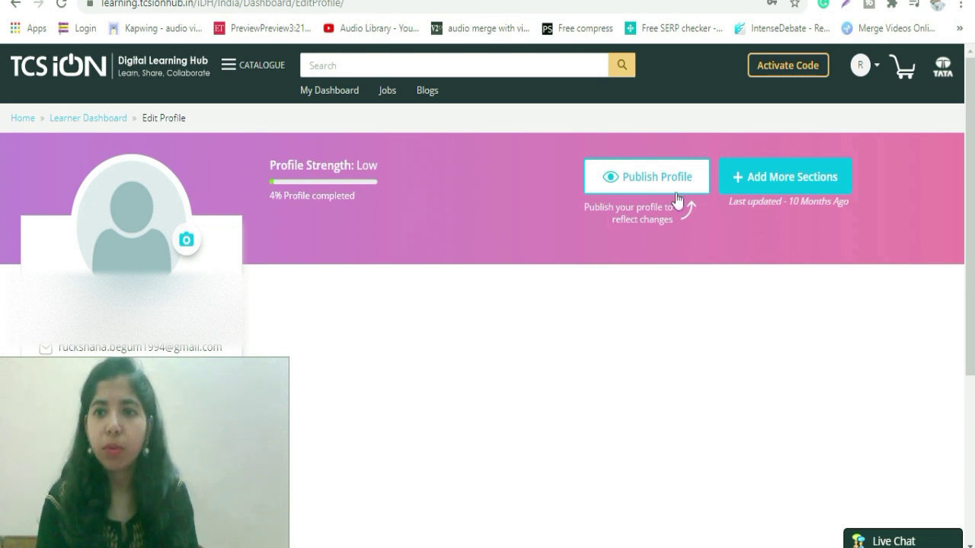
{"action": "left_click", "coordinate": [802, 187]}
{"action": "scroll", "coordinate": [769, 255], "scroll_direction": "down", "scroll_amount": 1}
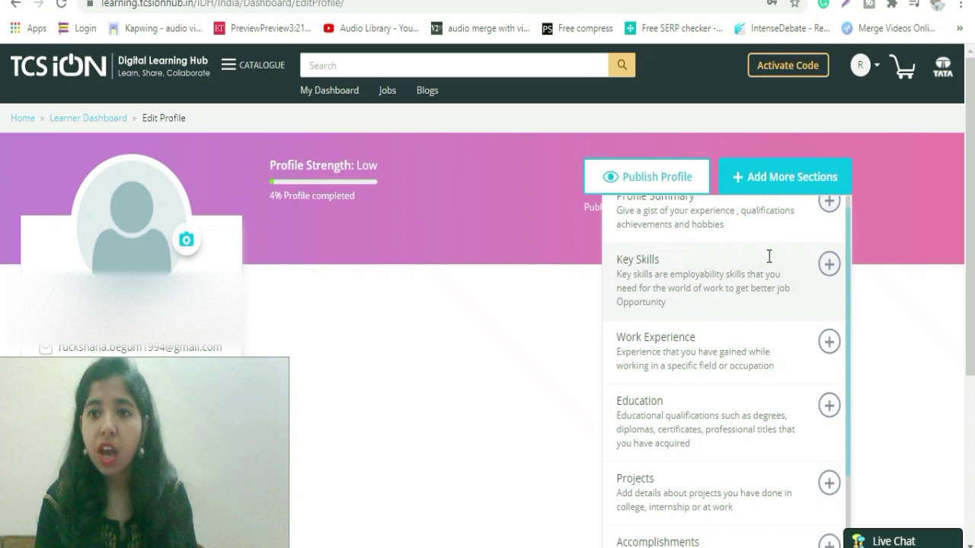
{"action": "scroll", "coordinate": [769, 256], "scroll_direction": "down", "scroll_amount": 1}
{"action": "scroll", "coordinate": [769, 256], "scroll_direction": "up", "scroll_amount": 1}
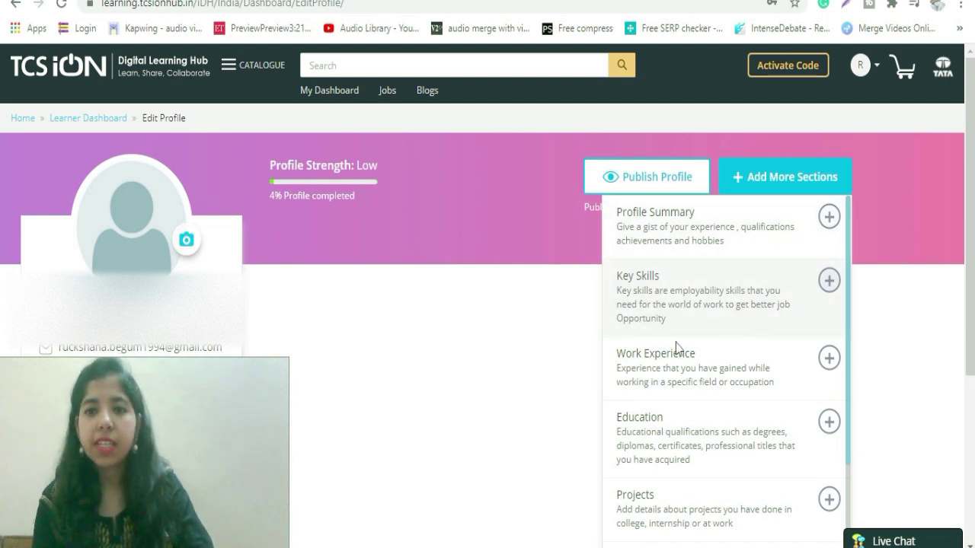
{"action": "scroll", "coordinate": [755, 361], "scroll_direction": "down", "scroll_amount": 1}
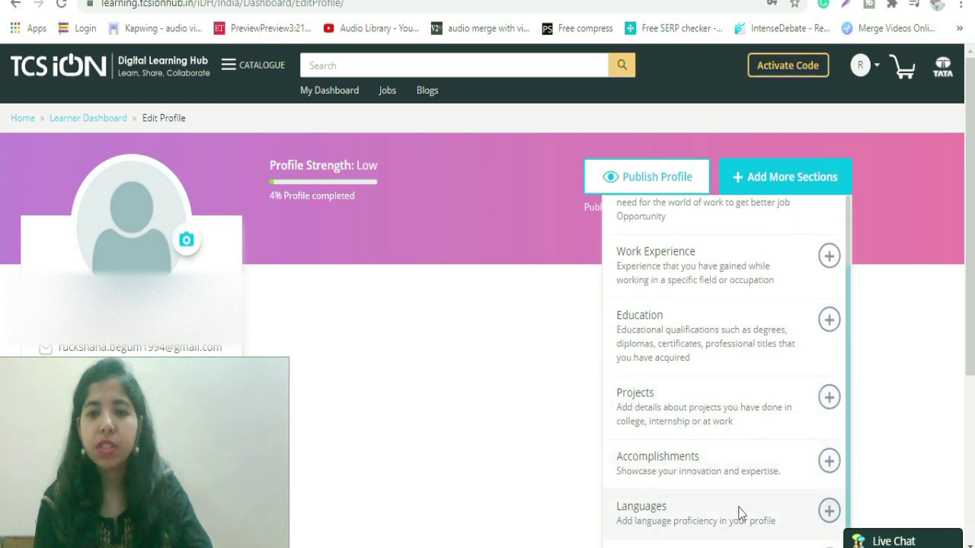
{"action": "scroll", "coordinate": [739, 507], "scroll_direction": "down", "scroll_amount": 1}
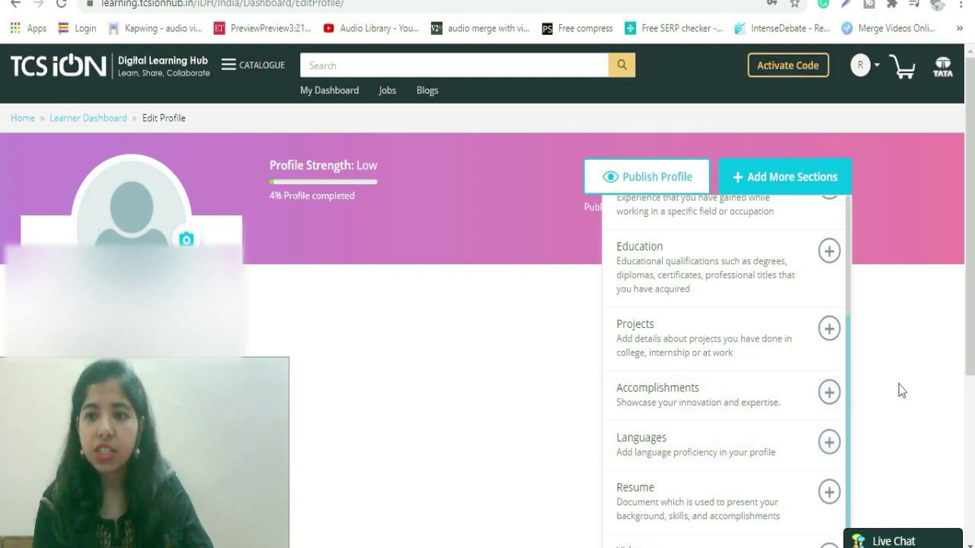
{"action": "scroll", "coordinate": [2, 358], "scroll_direction": "down", "scroll_amount": 2}
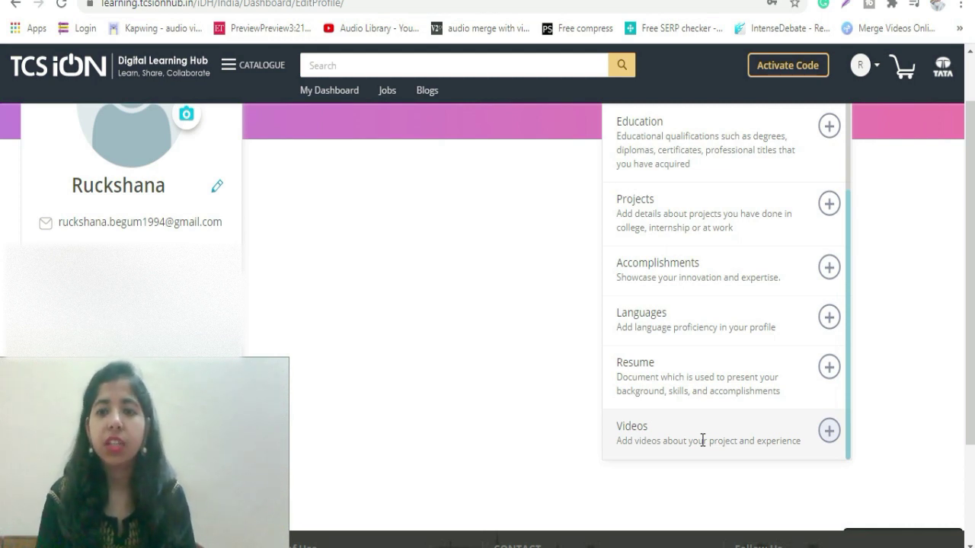
{"action": "scroll", "coordinate": [663, 327], "scroll_direction": "up", "scroll_amount": 2}
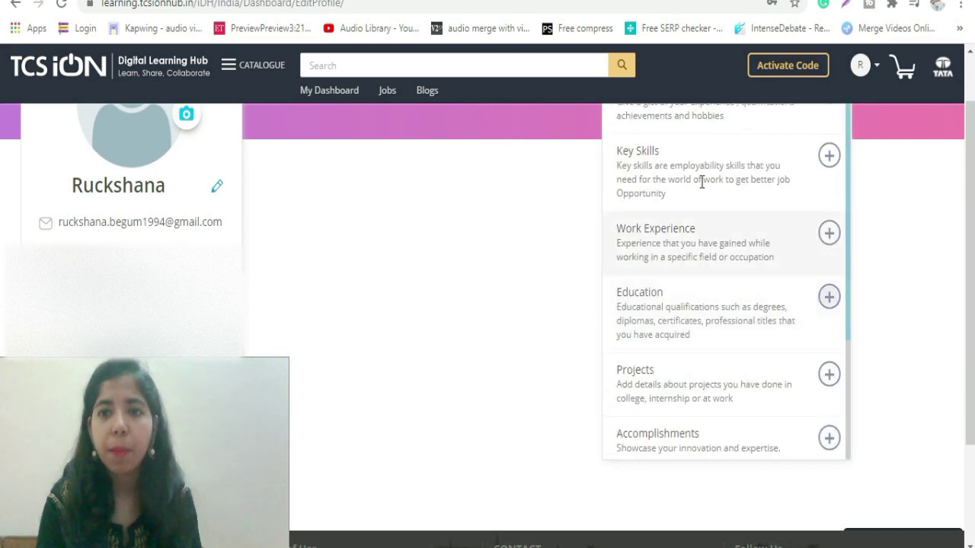
{"action": "scroll", "coordinate": [879, 257], "scroll_direction": "up", "scroll_amount": 2}
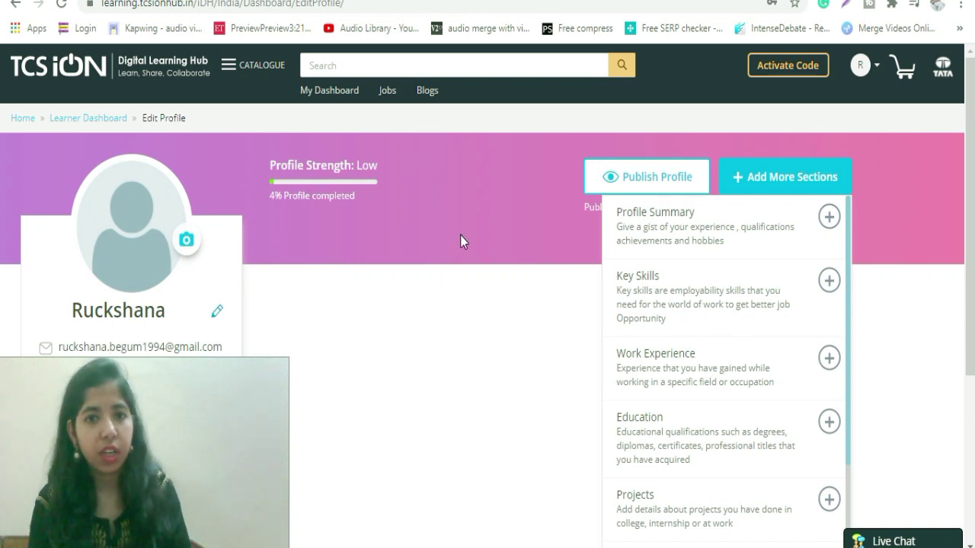
{"action": "left_click", "coordinate": [422, 274]}
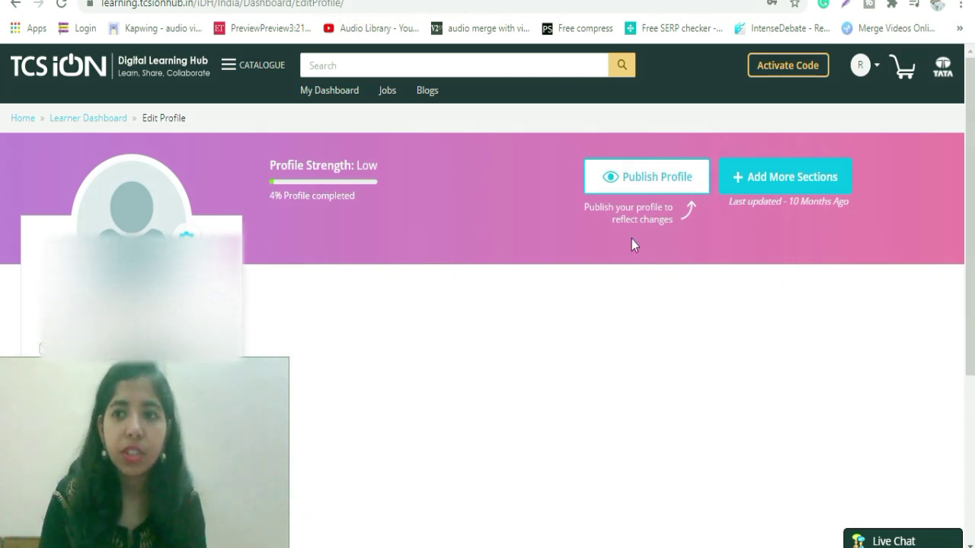
Open Edit Profile Visibility and view the help on private, public and corporate profile types
{"action": "scroll", "coordinate": [632, 243], "scroll_direction": "down", "scroll_amount": 4}
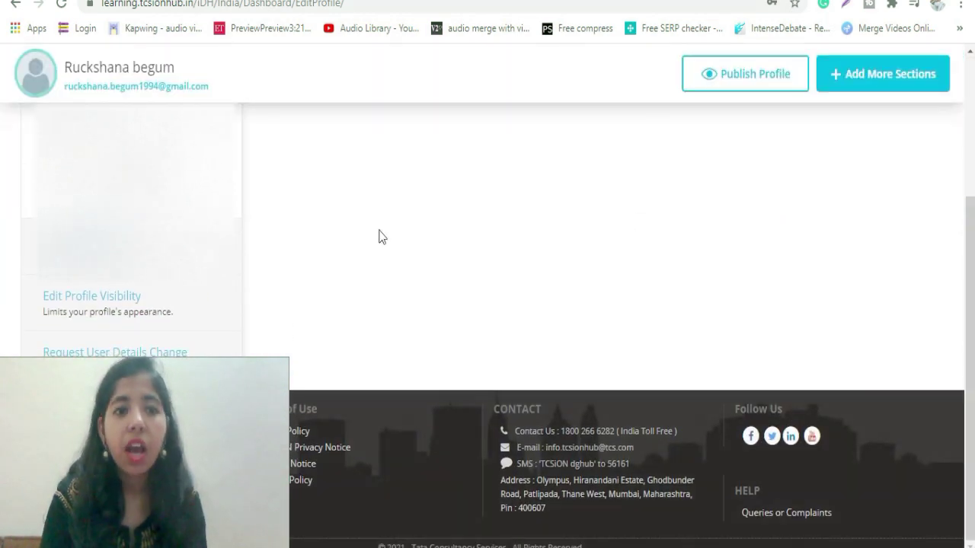
{"action": "left_click", "coordinate": [99, 303]}
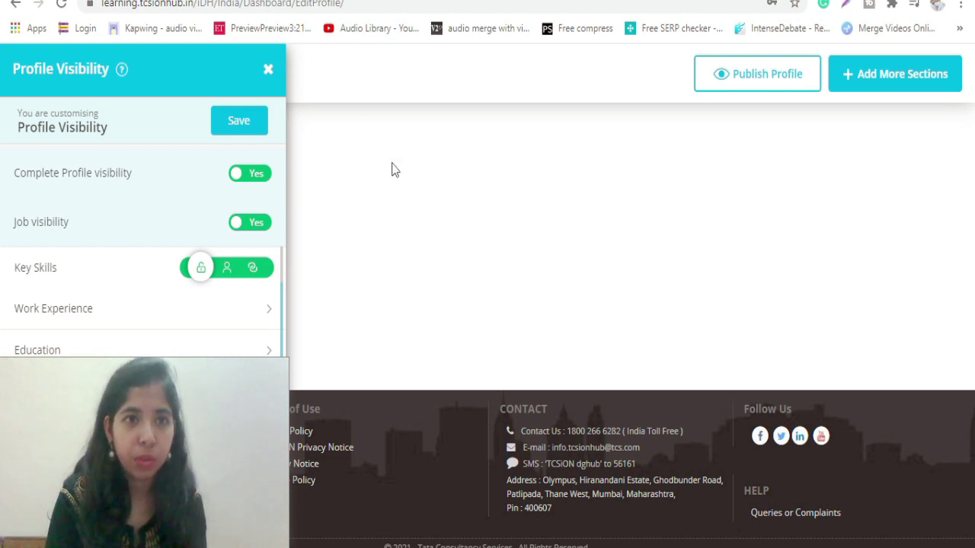
{"action": "left_click", "coordinate": [124, 71]}
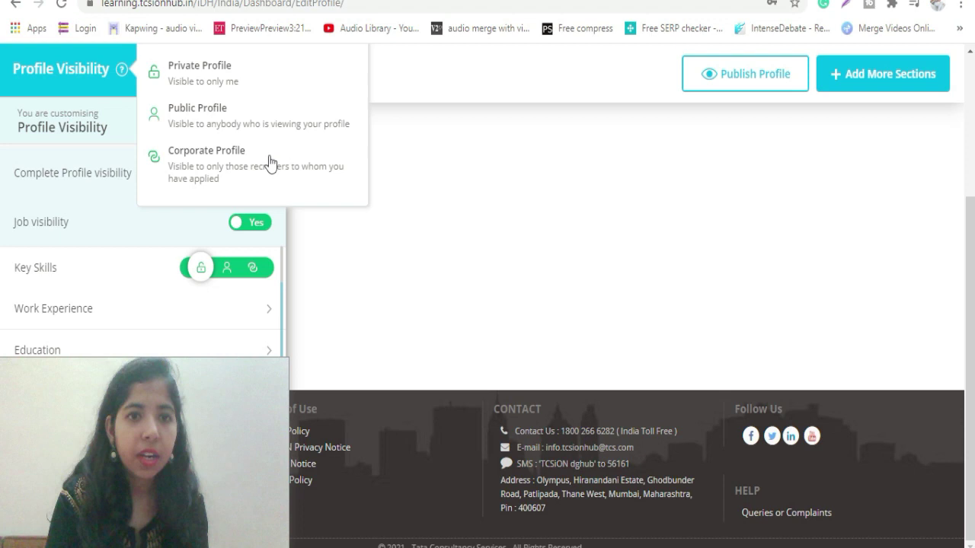
{"action": "left_click", "coordinate": [452, 233]}
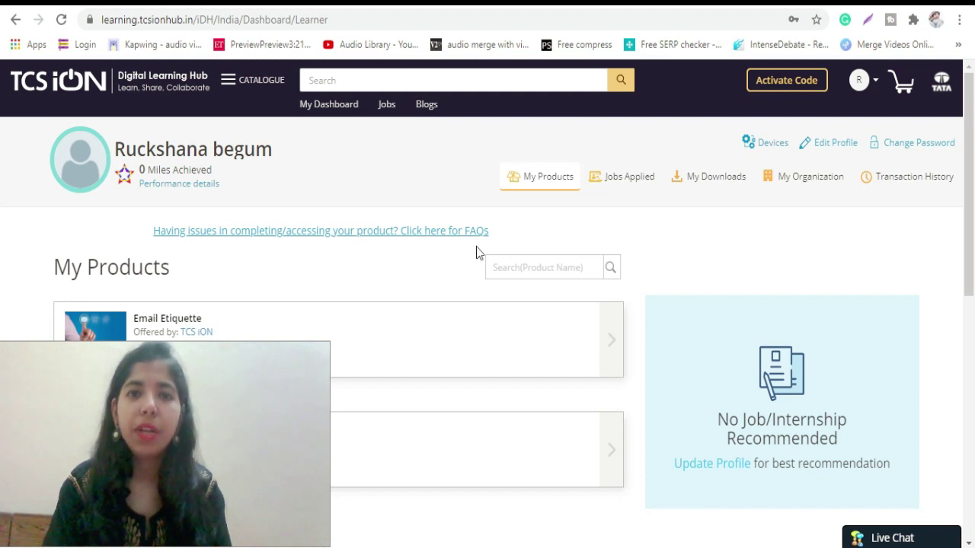
Go to the Jobs page and browse the available openings
{"action": "left_click", "coordinate": [391, 108]}
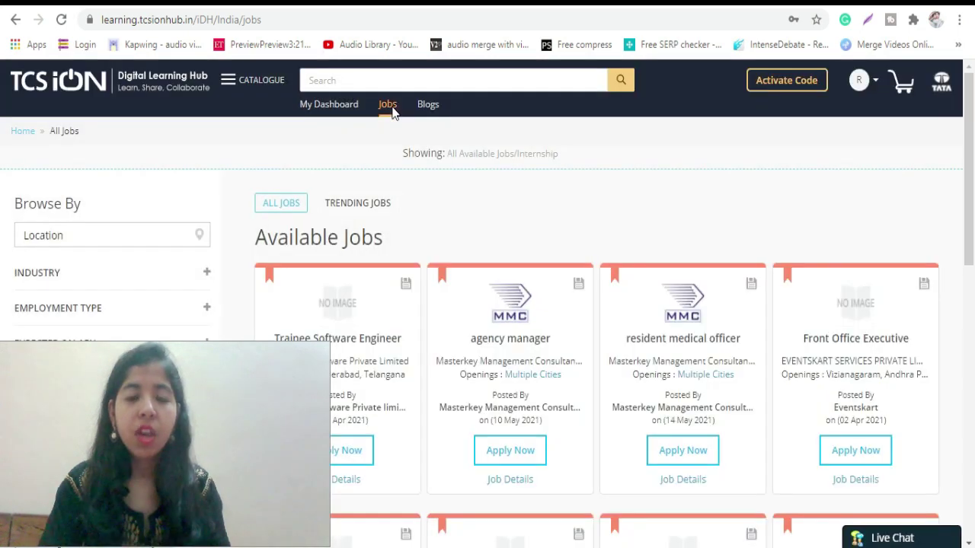
{"action": "scroll", "coordinate": [483, 186], "scroll_direction": "down", "scroll_amount": 1}
{"action": "scroll", "coordinate": [483, 186], "scroll_direction": "down", "scroll_amount": 2}
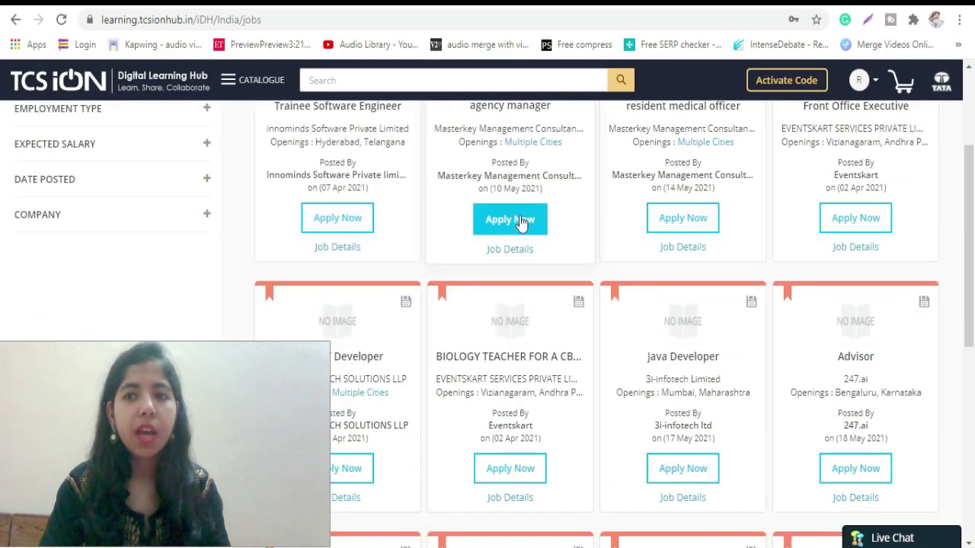
{"action": "scroll", "coordinate": [520, 221], "scroll_direction": "up", "scroll_amount": 2}
{"action": "scroll", "coordinate": [520, 221], "scroll_direction": "down", "scroll_amount": 5}
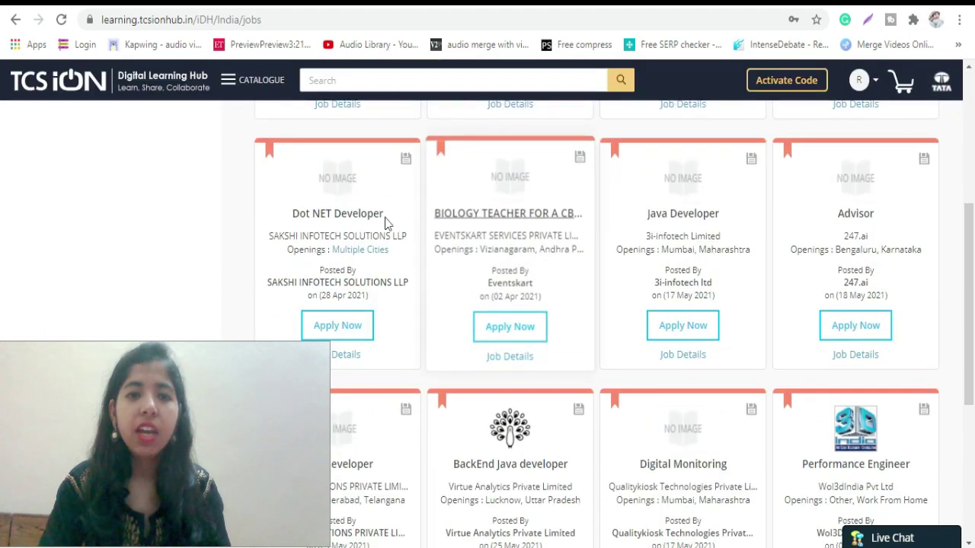
Open the Dot NET Developer application, close it unsent, and scroll further down the listings
{"action": "left_click", "coordinate": [342, 328]}
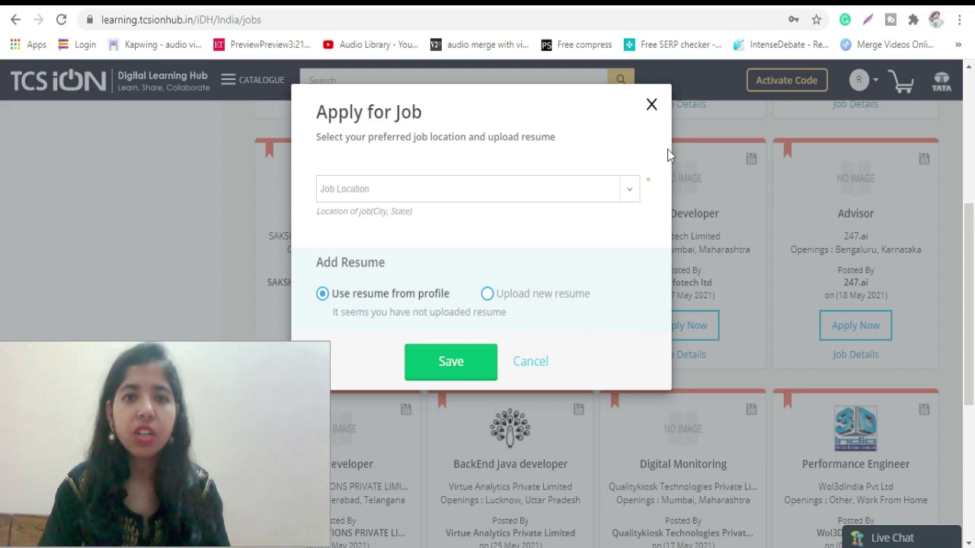
{"action": "left_click", "coordinate": [652, 104]}
{"action": "scroll", "coordinate": [457, 243], "scroll_direction": "down", "scroll_amount": 1}
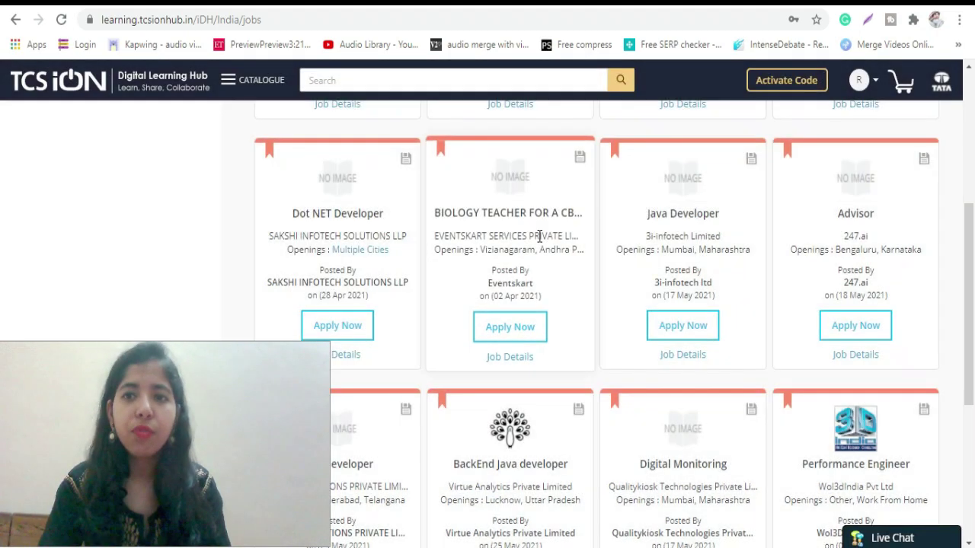
{"action": "scroll", "coordinate": [540, 237], "scroll_direction": "down", "scroll_amount": 2}
{"action": "scroll", "coordinate": [539, 237], "scroll_direction": "down", "scroll_amount": 2}
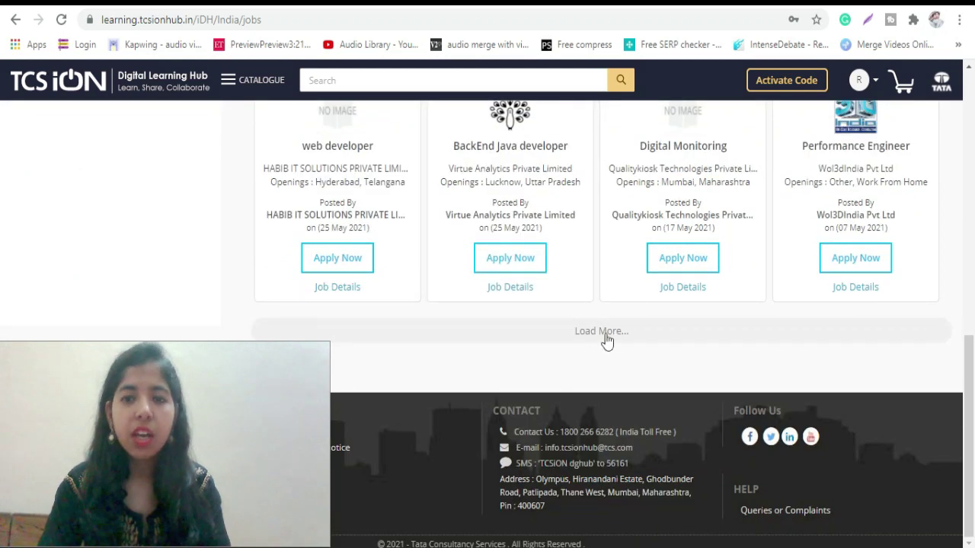
Load more job openings on the Jobs page
{"action": "left_click", "coordinate": [607, 335]}
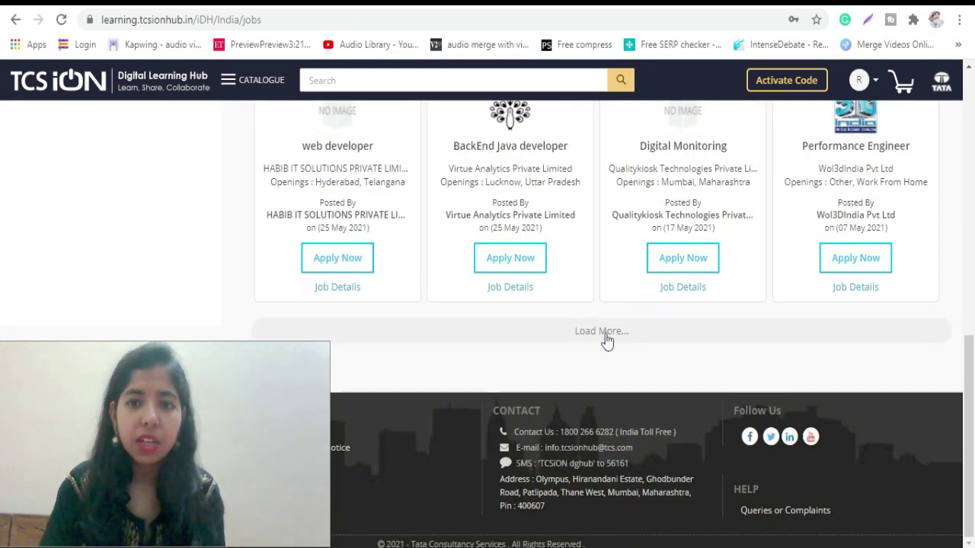